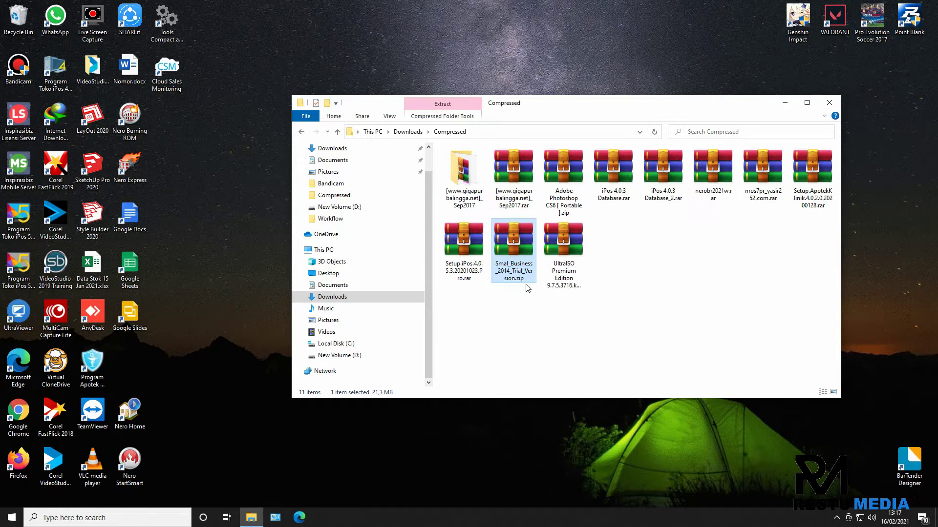
Open the Smal_Business_2014_Trial_Version.zip archive, dismiss the licence reminder, and launch Setup Small Online.exe from it.
double_click(521, 256)
left_click_drag(349, 205, 389, 125)
left_click(628, 308)
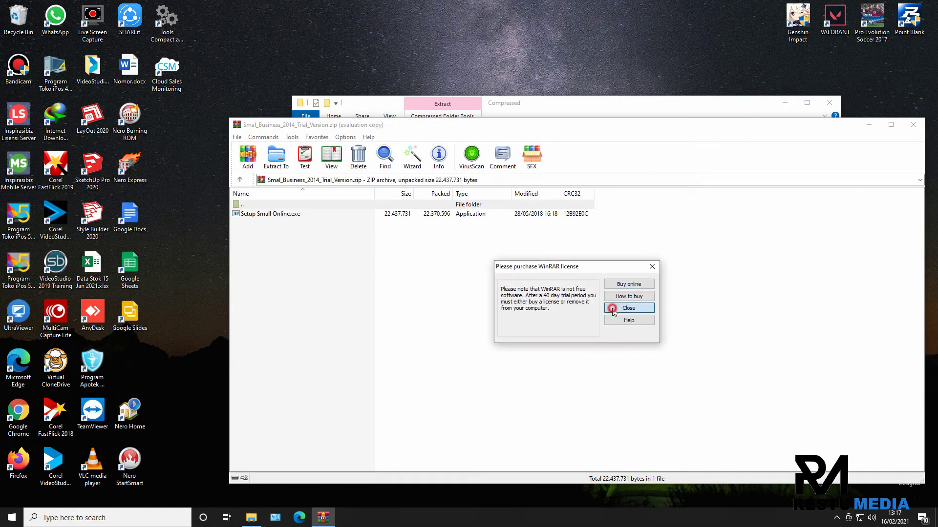
left_click(291, 215)
double_click(486, 216)
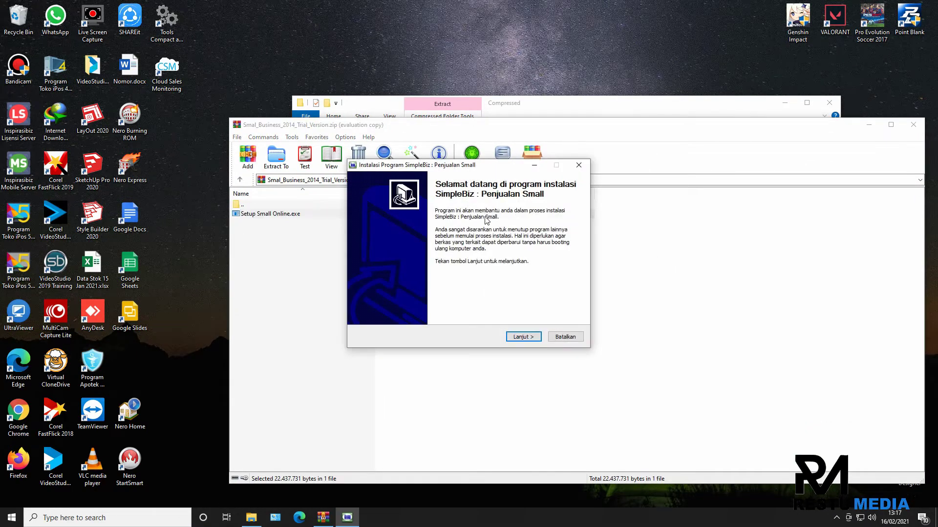
Install SimpleBiz : Penjualan Small with the Install Komponen CSM component added, keeping the default installation location.
left_click(523, 337)
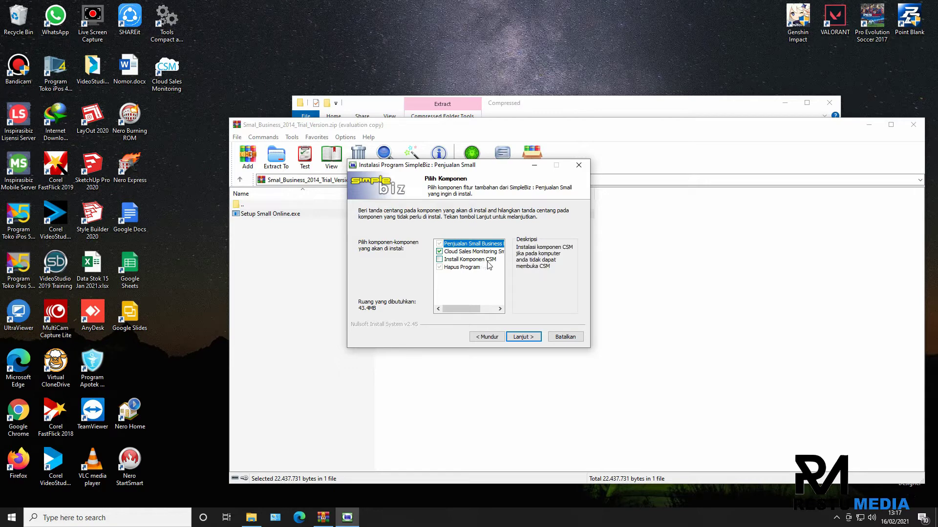
left_click(440, 259)
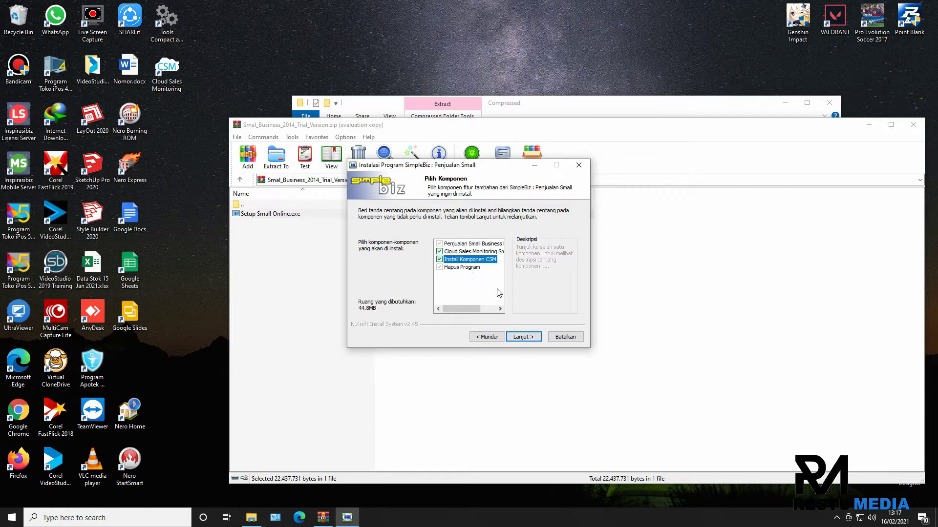
left_click(530, 336)
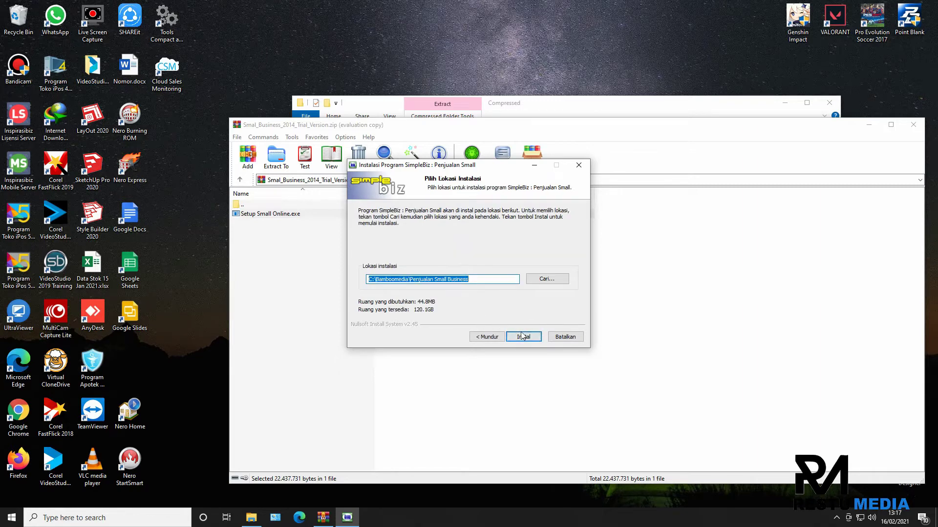
left_click(523, 336)
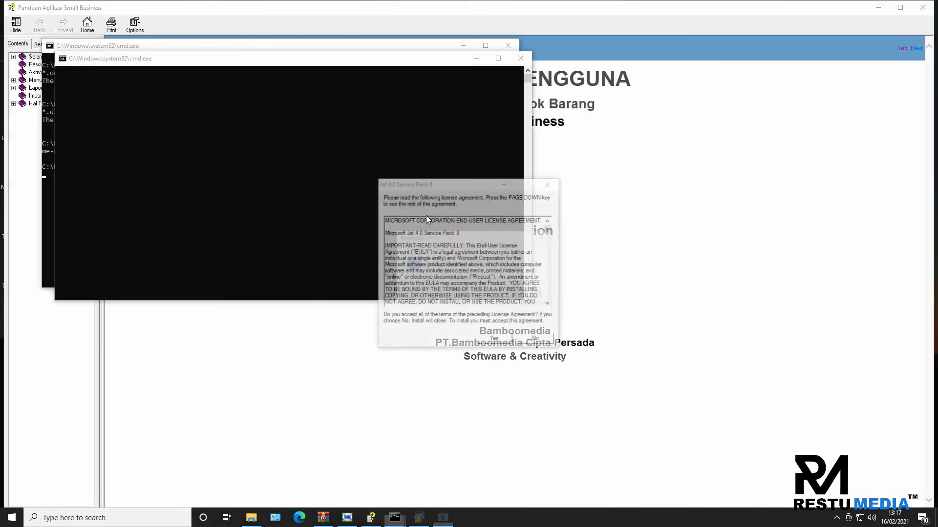
Accept the Jet 4.0 Service Pack 8 licence agreement and continue past both paused command windows.
left_click(536, 303)
left_click(526, 294)
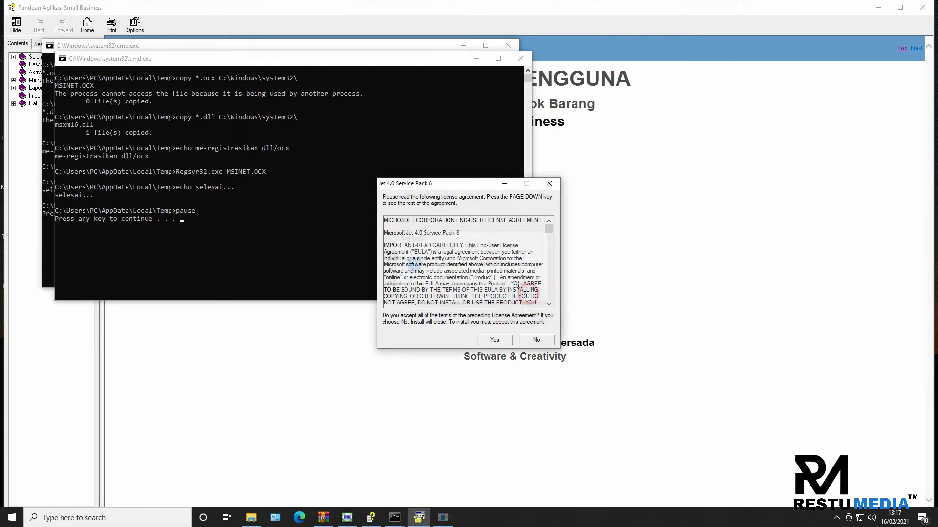
left_click(497, 338)
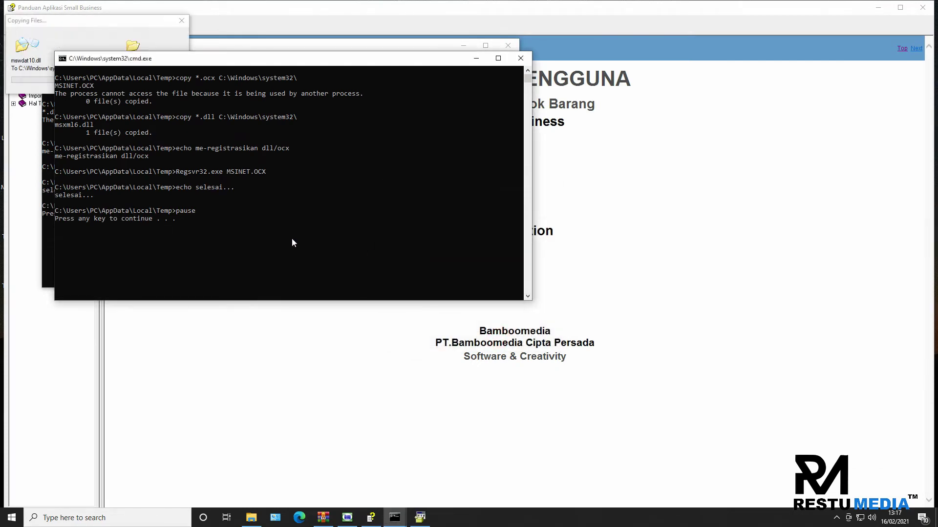
left_click(215, 221)
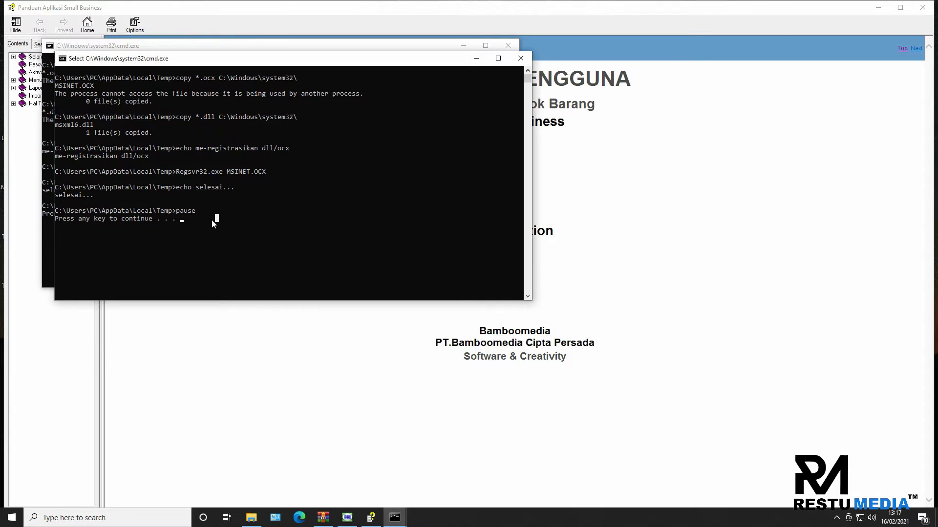
left_click(213, 219)
key("Escape")
key("Return")
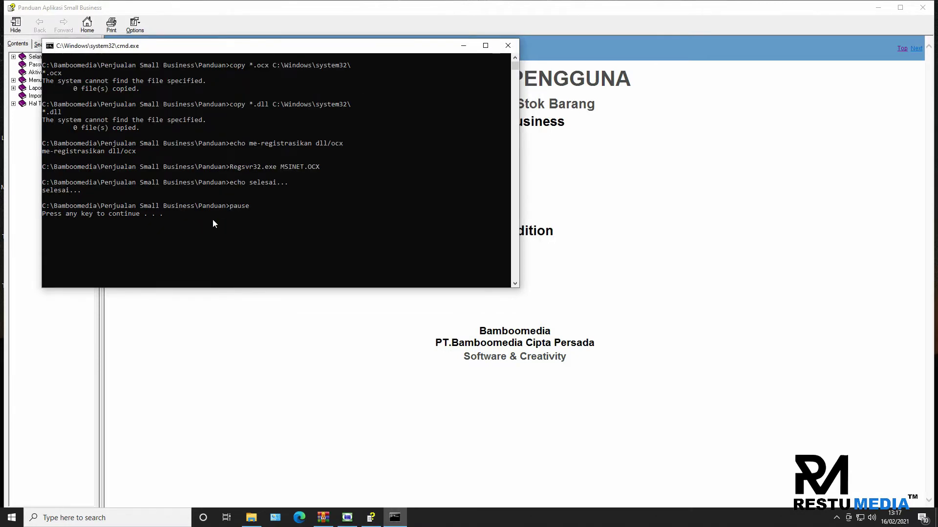
key("Return")
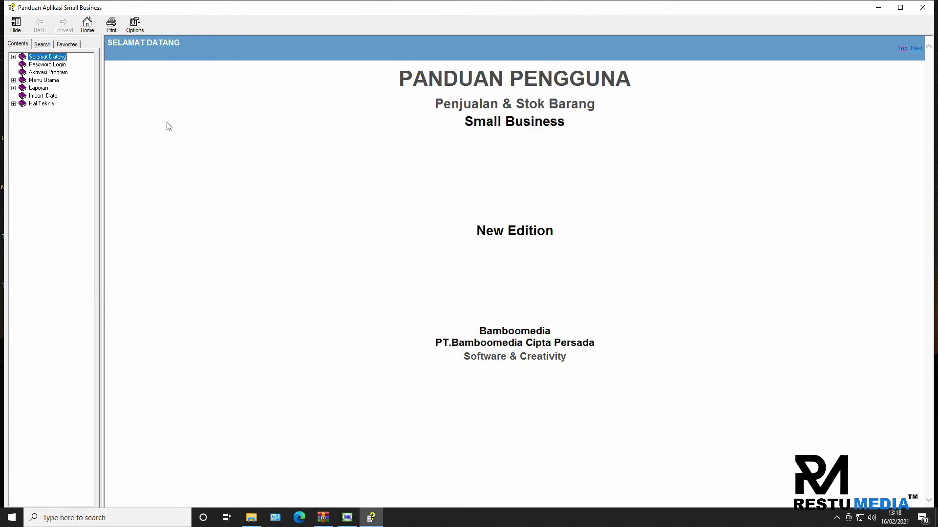
Review the Password Login and Aktivasi Program pages and the Menu Utama topics in the user guide, closing it when done.
left_click(40, 65)
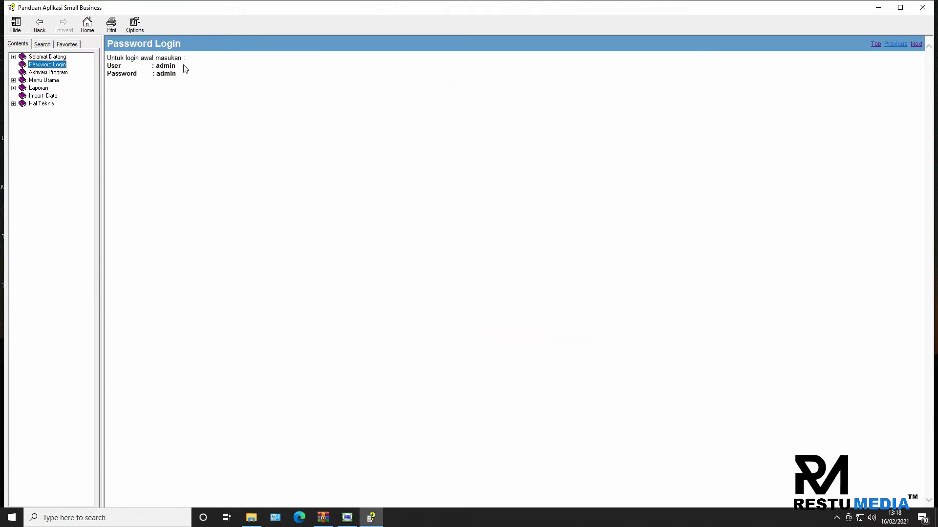
left_click(48, 72)
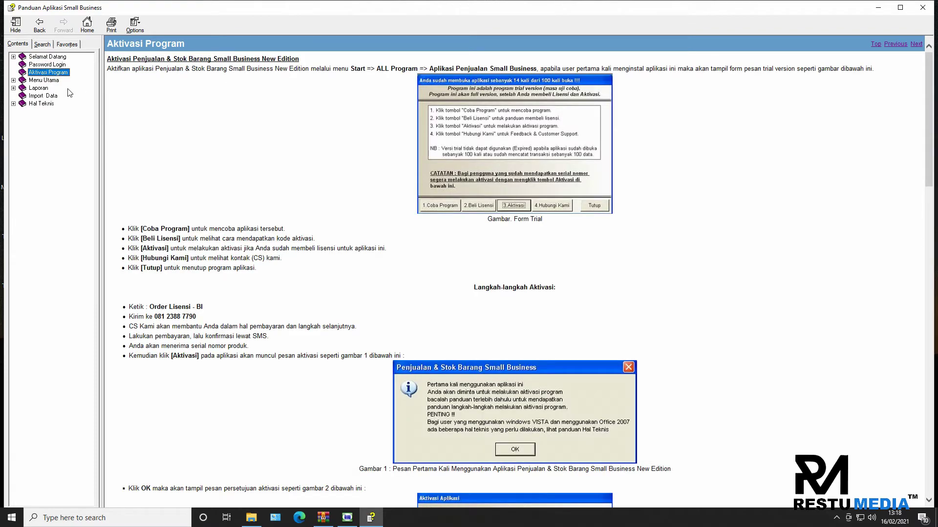
left_click(13, 81)
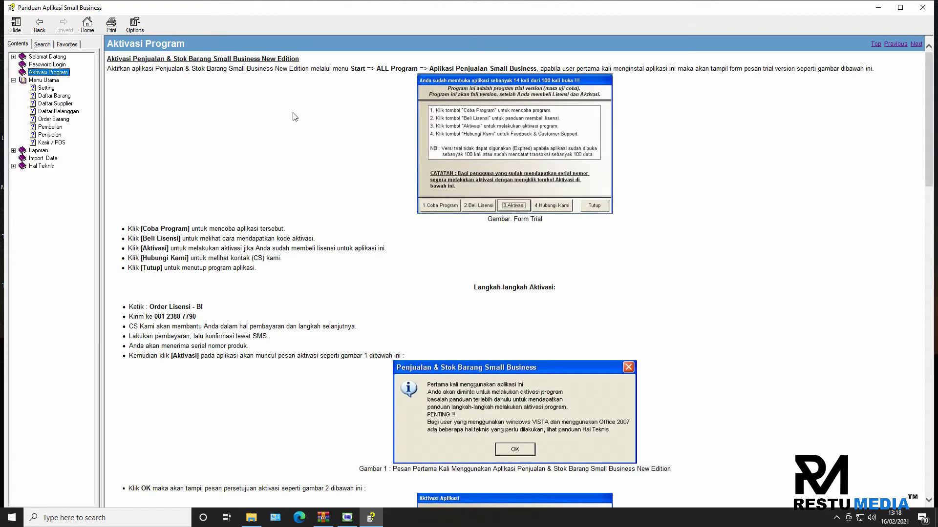
left_click(923, 7)
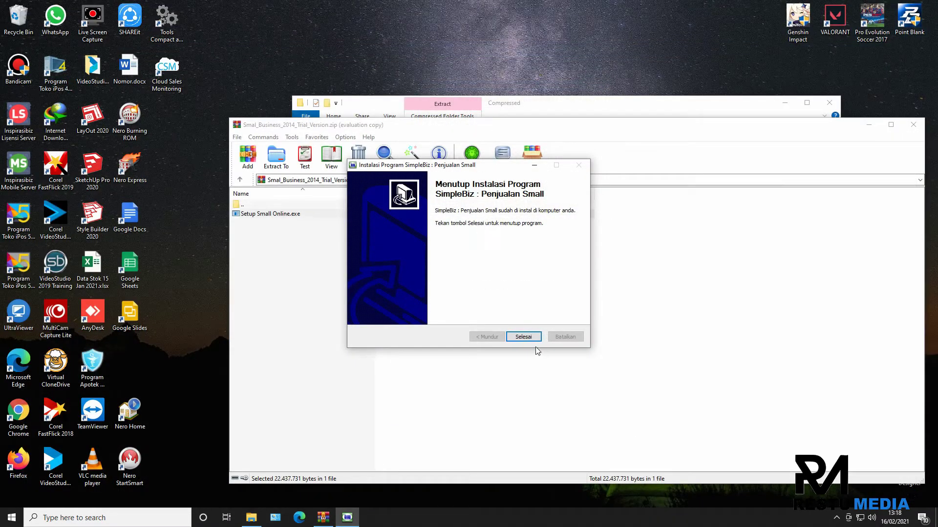
Finish the installer, close the archive window, and minimize the Compressed folder to reveal the desktop.
left_click(527, 341)
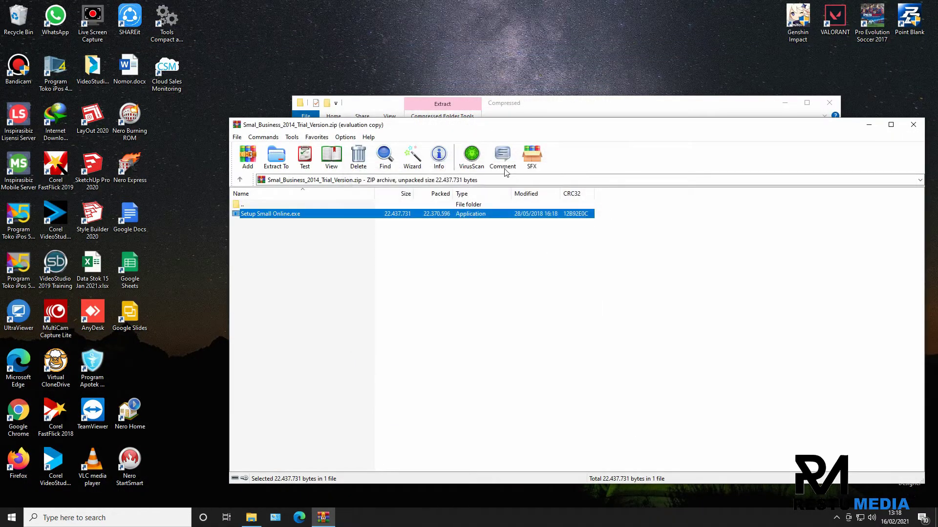
left_click_drag(497, 126, 440, 166)
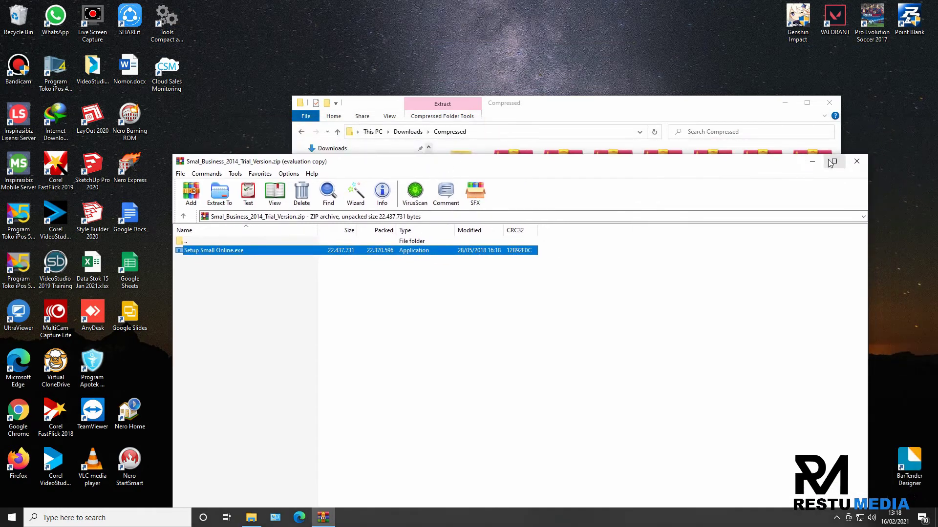
left_click(853, 162)
left_click(785, 103)
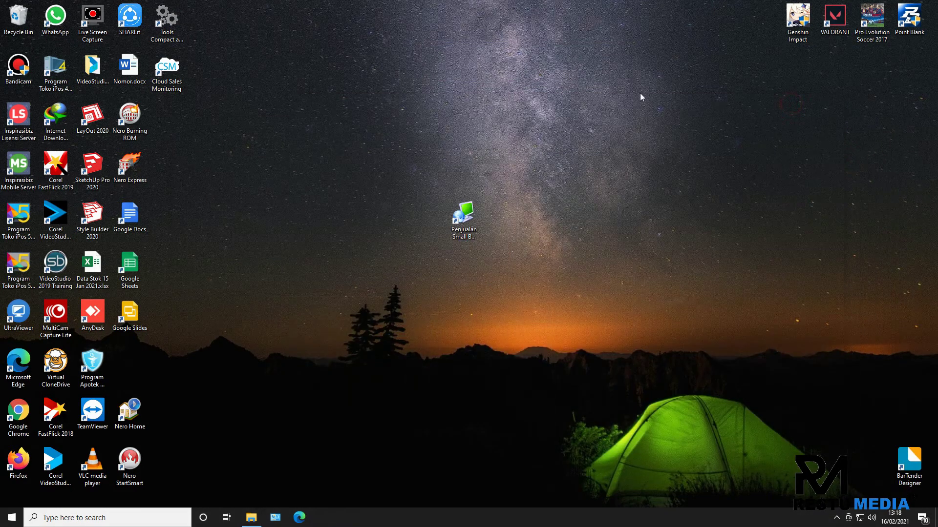
Launch Penjualan Small Business from the desktop, allow its file to open, and dismiss the Cloud Sales Monitoring message.
left_click(463, 218)
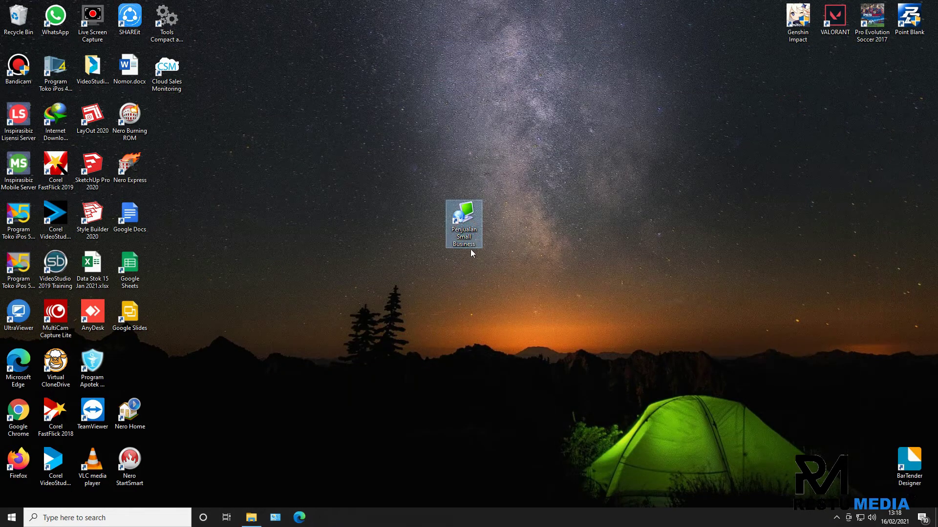
double_click(463, 242)
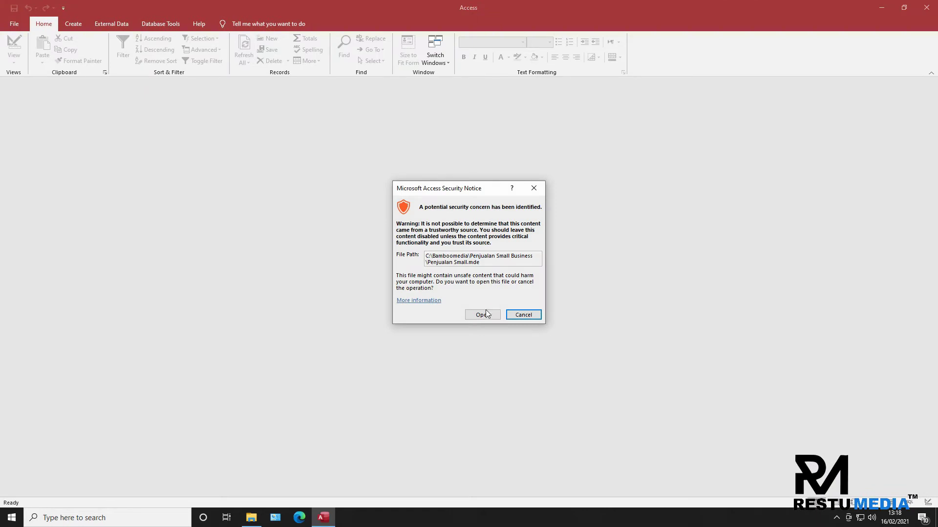
left_click(486, 313)
left_click(548, 361)
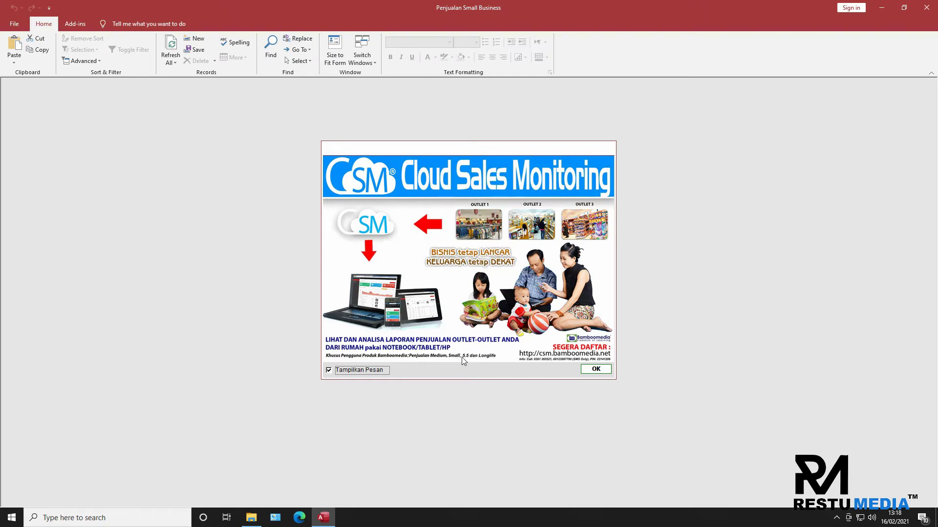
left_click(594, 369)
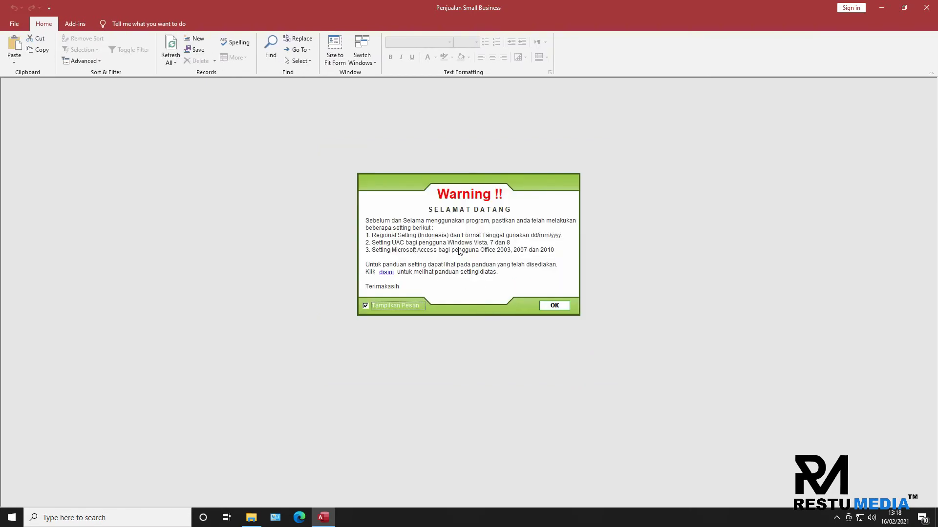
Search Windows for "uac" and check the User Account Control notification level without changing it.
left_click(147, 519)
type("uac")
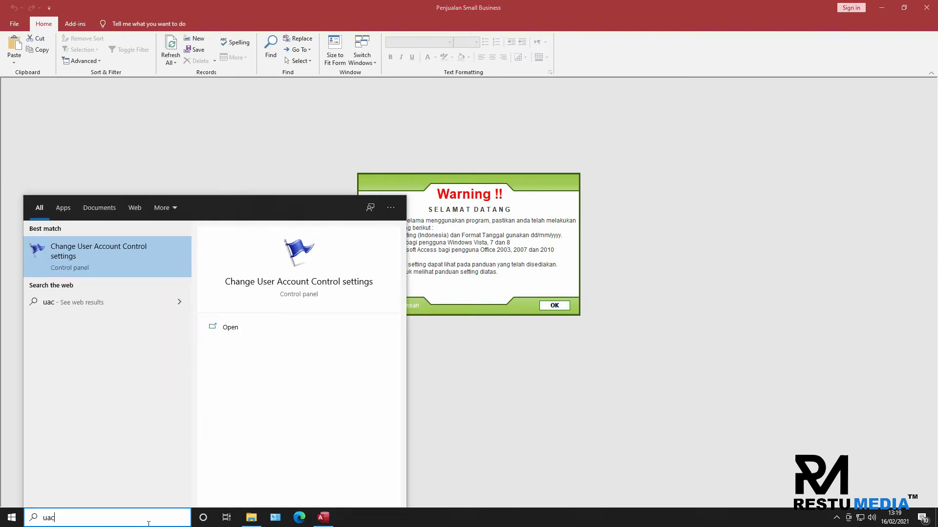
left_click(110, 248)
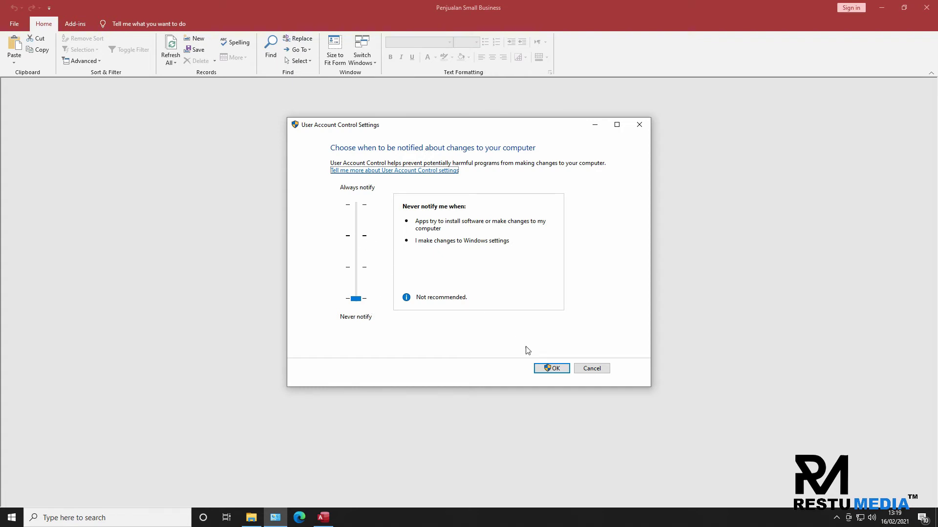
left_click(582, 367)
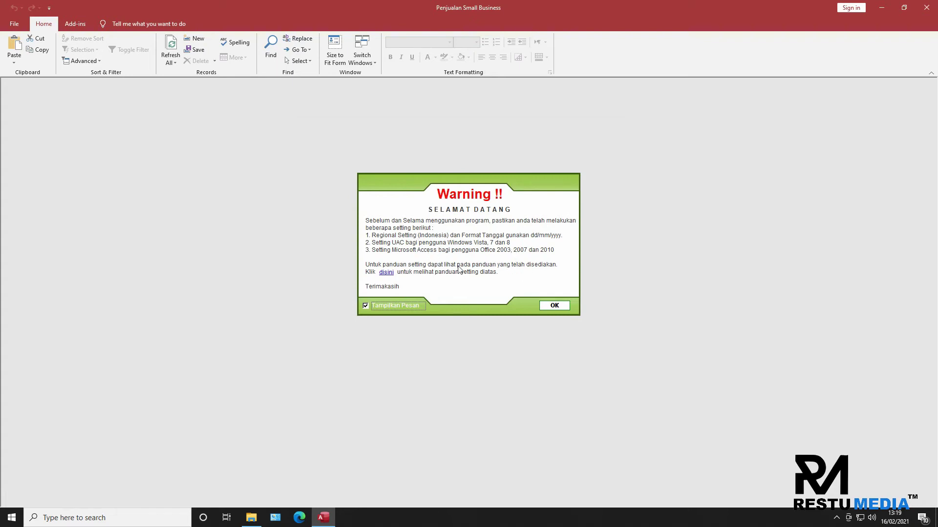
Dismiss the welcome warning, start the program in trial mode, and process the connection to Database Sample.
left_click(555, 306)
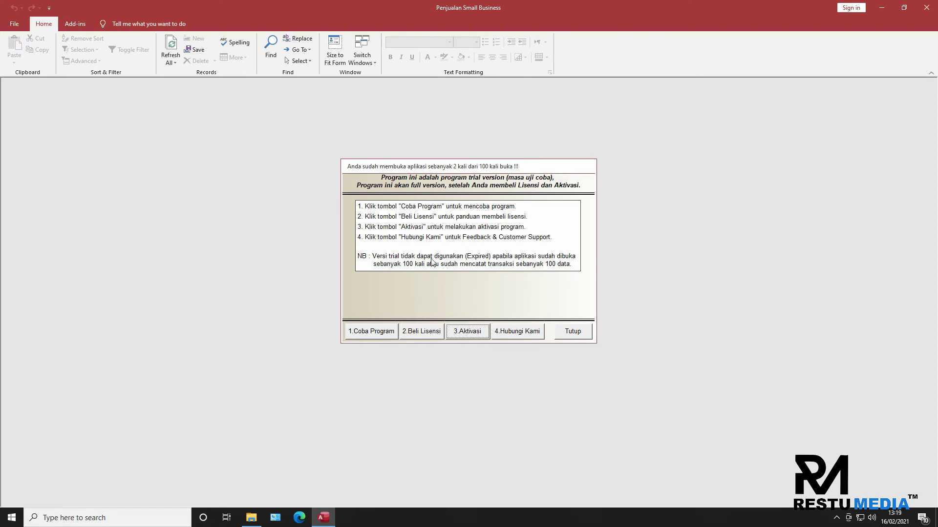
left_click(370, 335)
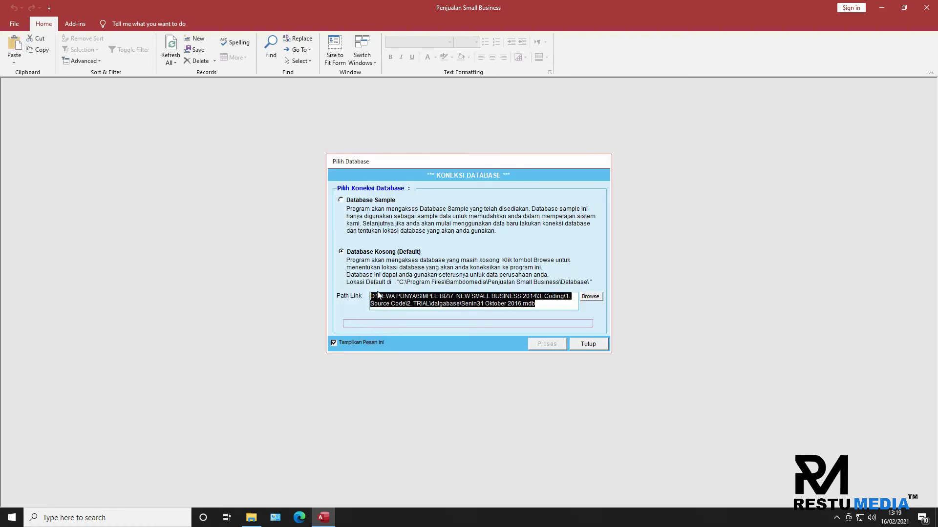
left_click(370, 201)
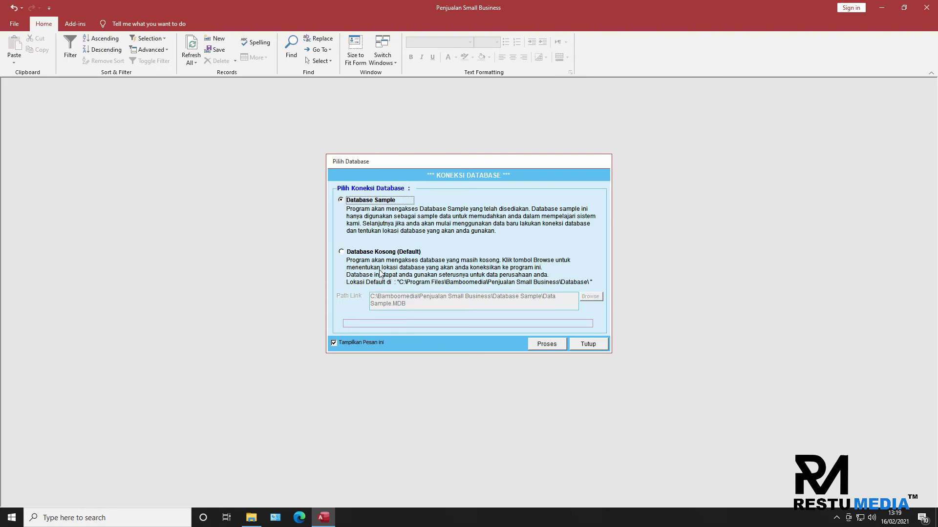
left_click(544, 345)
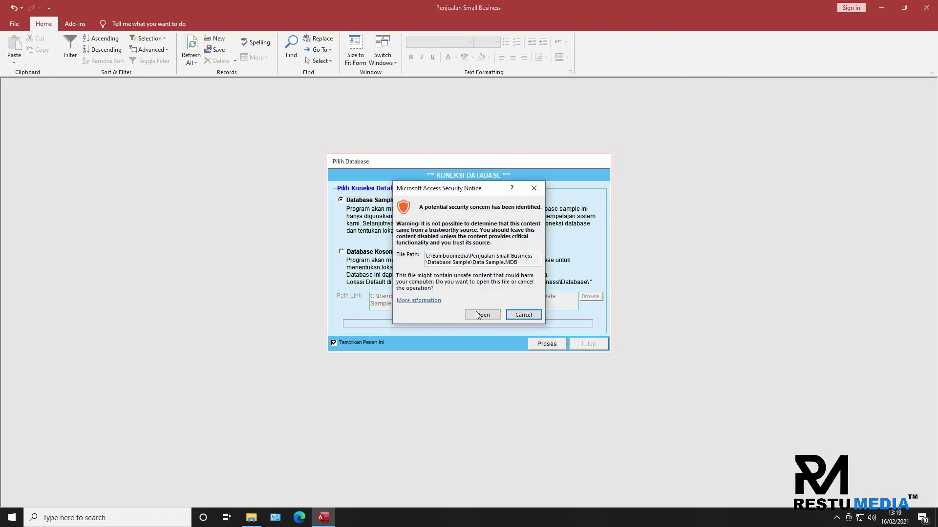
Allow Data Sample.MDB to open at every security notice until all tables of the sample database are linked.
left_click(479, 313)
left_click(483, 314)
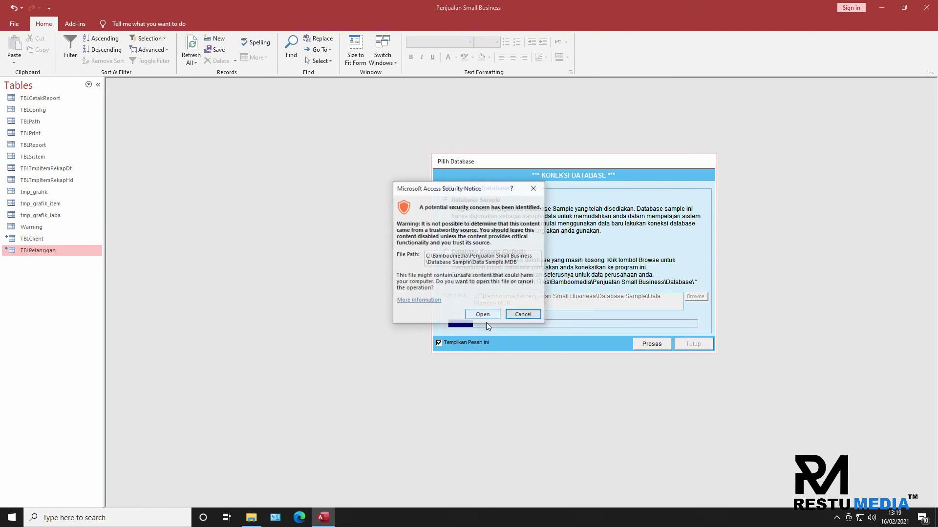
left_click(497, 318)
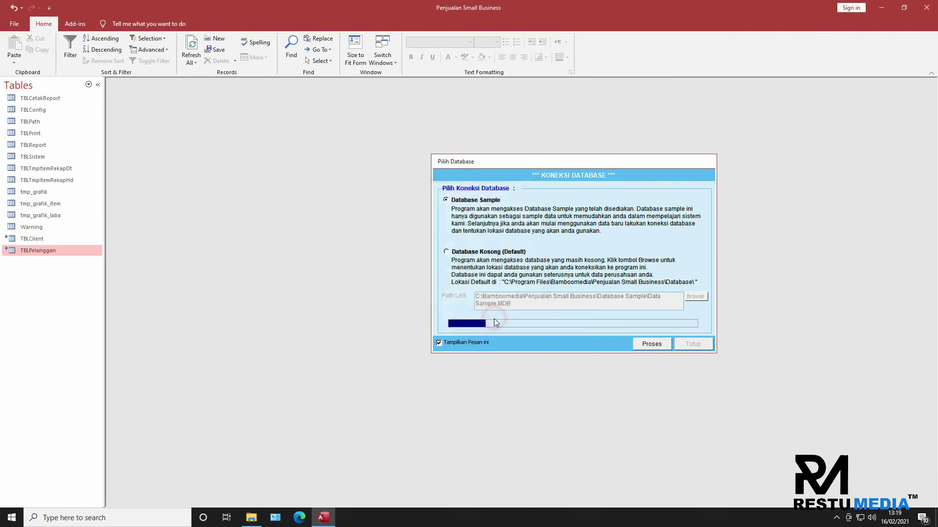
left_click(494, 317)
left_click(494, 316)
left_click(494, 318)
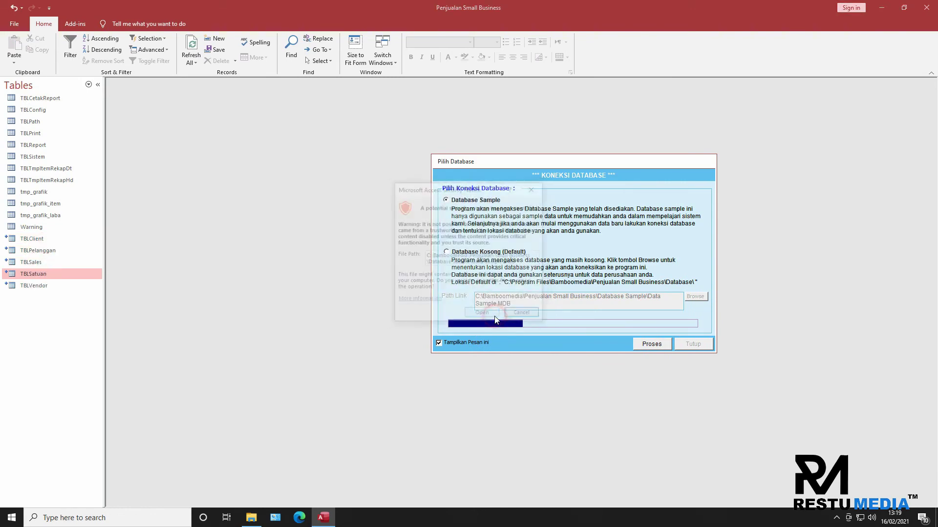
left_click(494, 317)
left_click(494, 317)
left_click(494, 318)
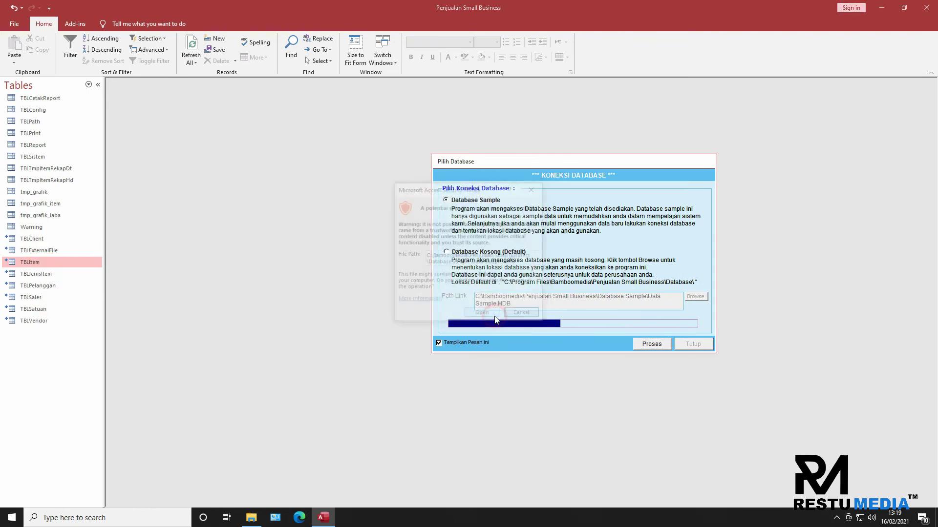
left_click(494, 317)
left_click(495, 318)
left_click(494, 318)
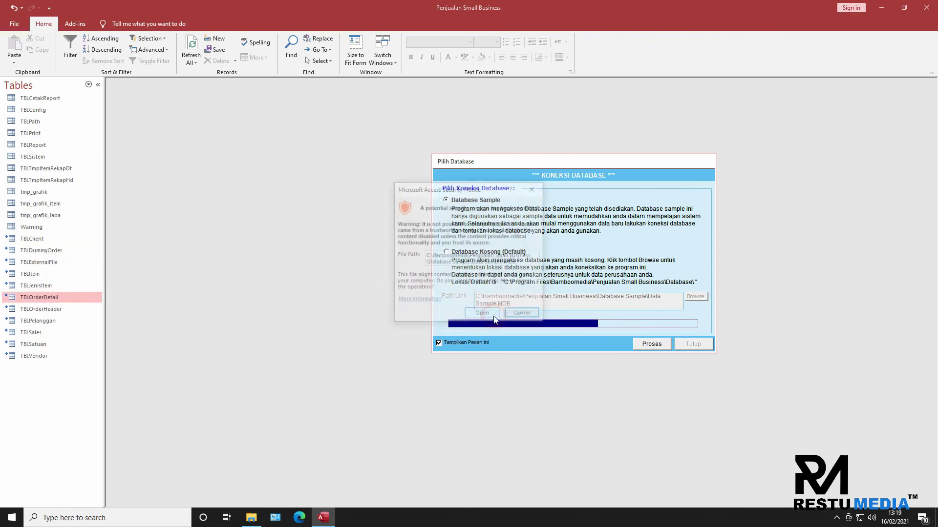
left_click(493, 317)
left_click(492, 317)
left_click(491, 316)
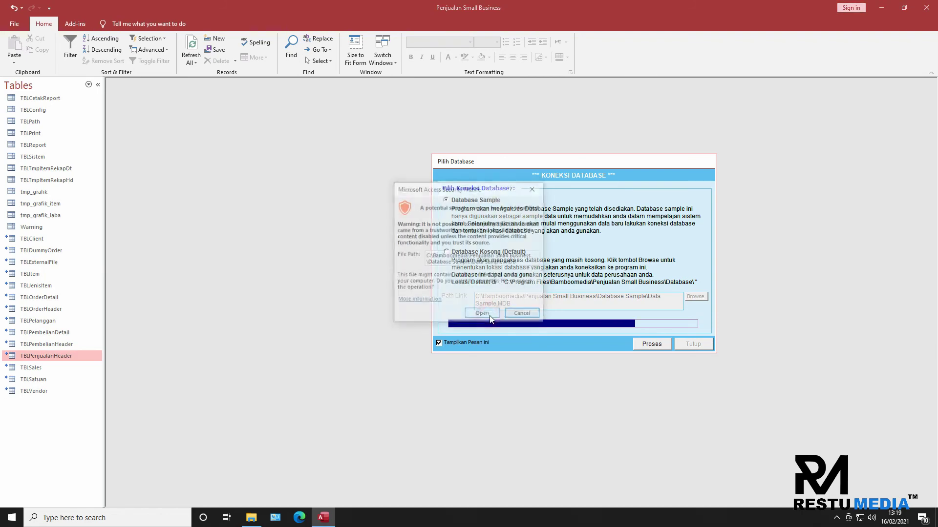
left_click(491, 316)
left_click(491, 316)
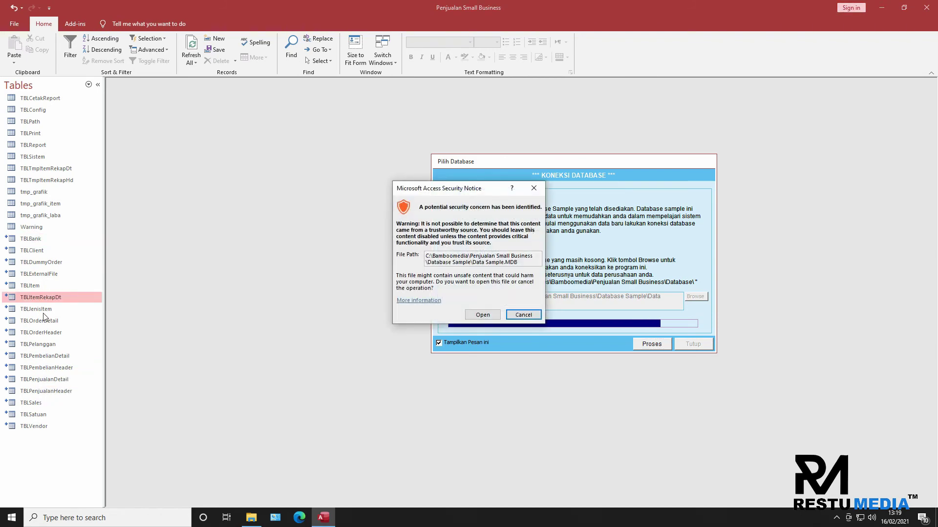
left_click(485, 315)
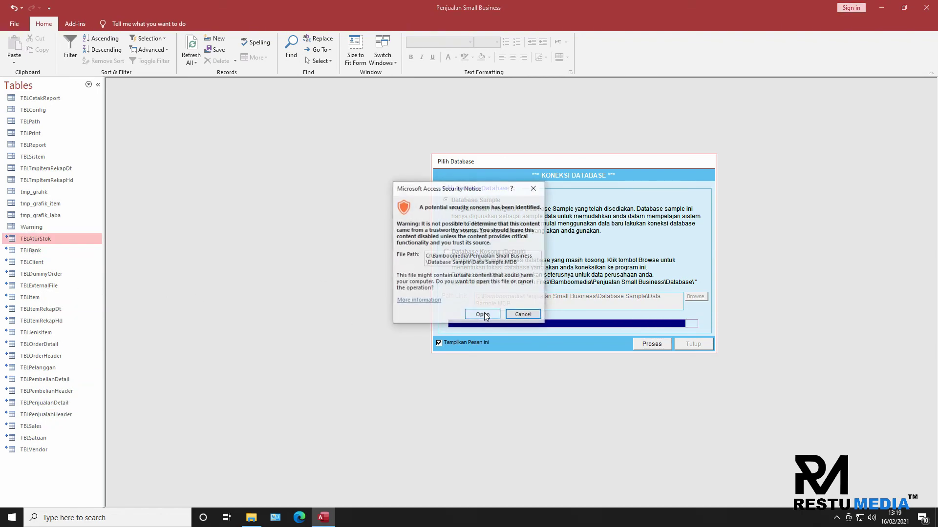
left_click(484, 314)
Close the database connection prompt and log in as user admin with the account password.
left_click(498, 294)
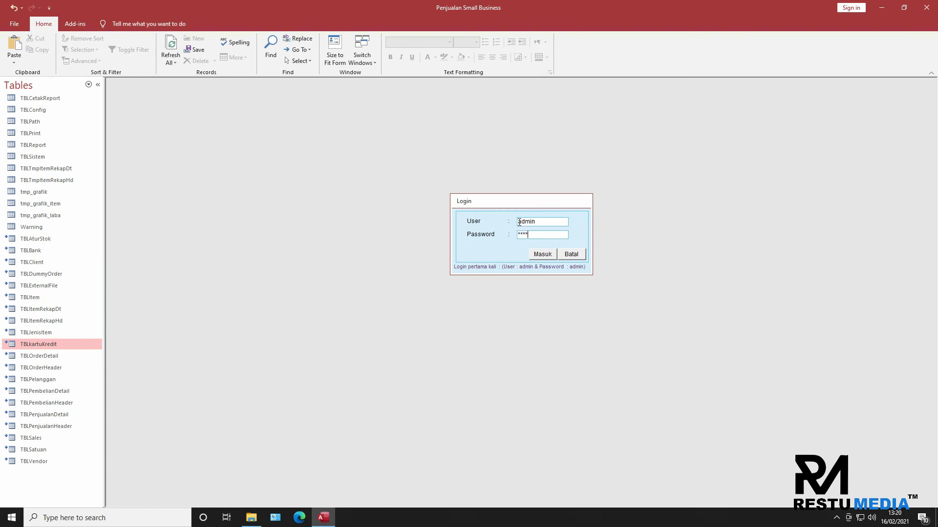
left_click(542, 253)
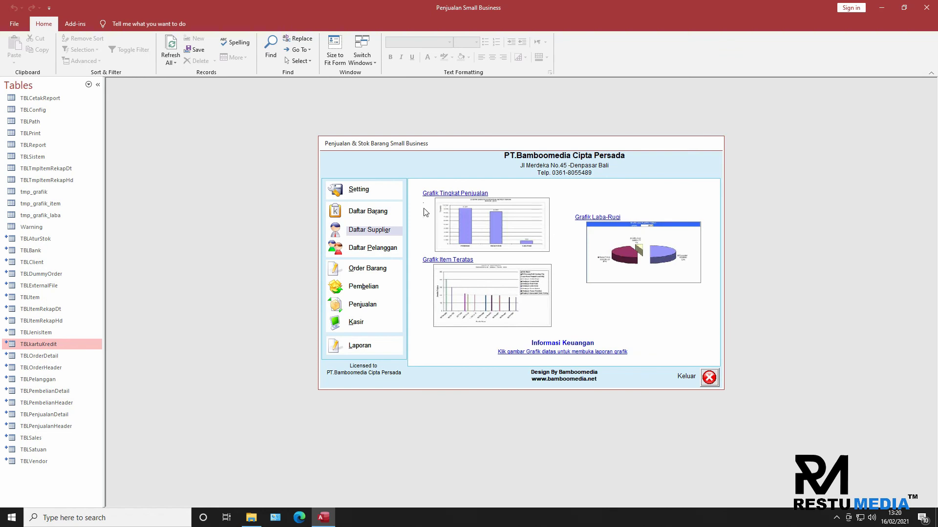
Open Setting from the main menu, look through the Jenis Kartu and Jenis Item pages, and close it.
left_click(382, 189)
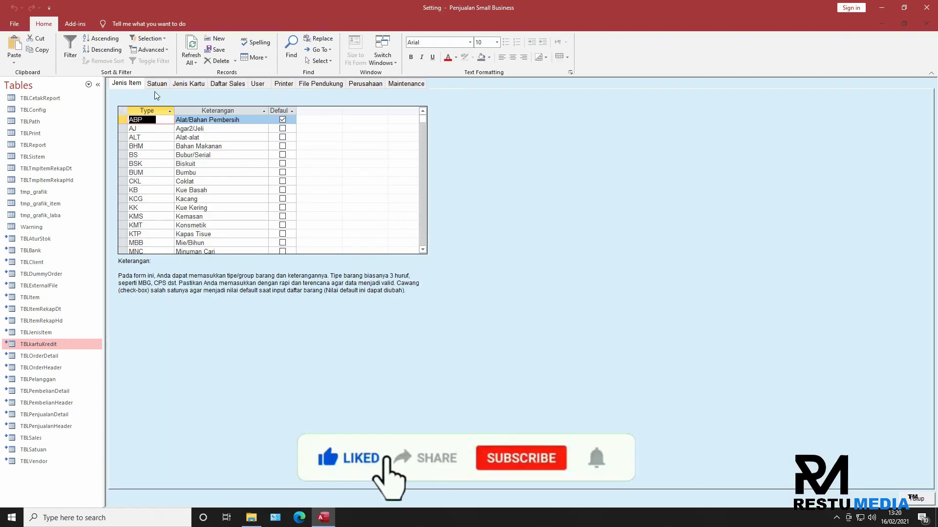
left_click(185, 87)
left_click(127, 84)
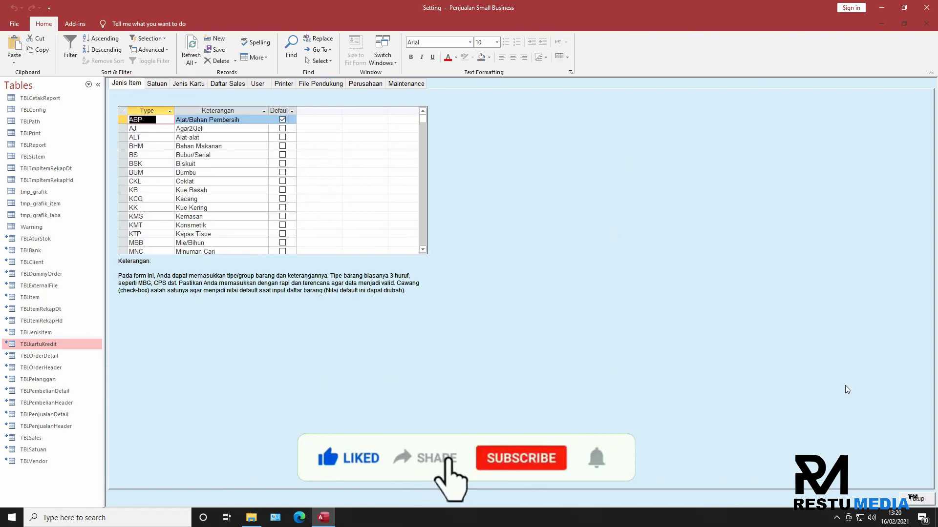
left_click(917, 498)
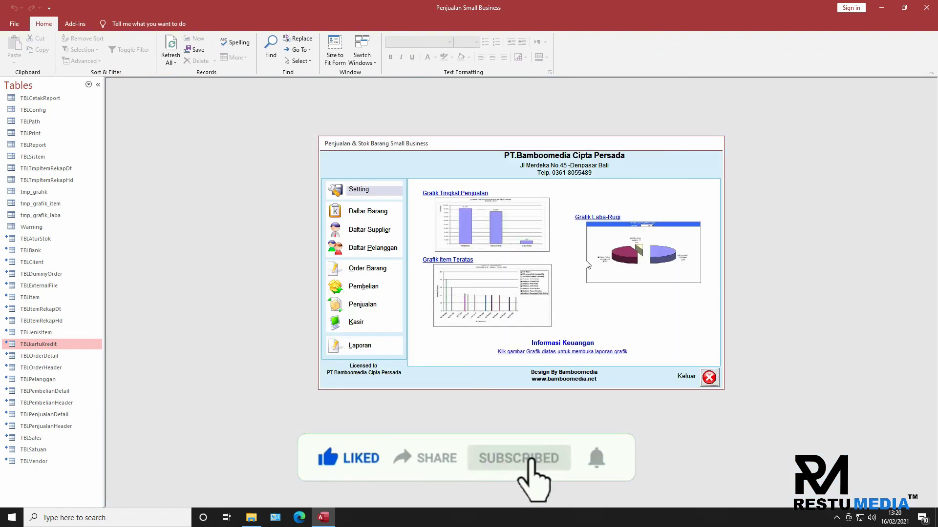